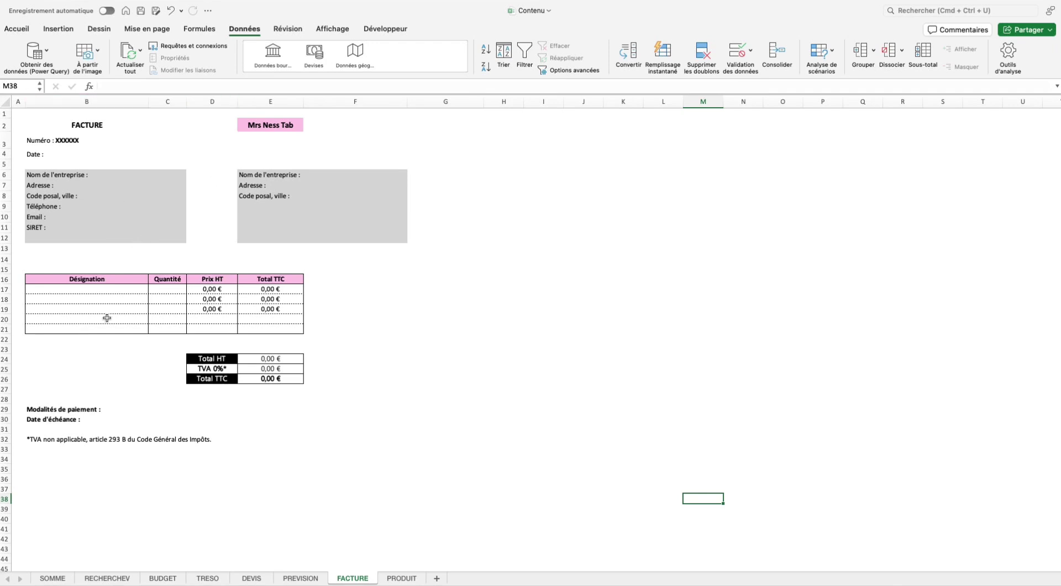
Step: Add a drop-down list validation to cell B17 of the invoice, using PRODUIT!$B$3:$B$11 as its source
left_click(108, 290)
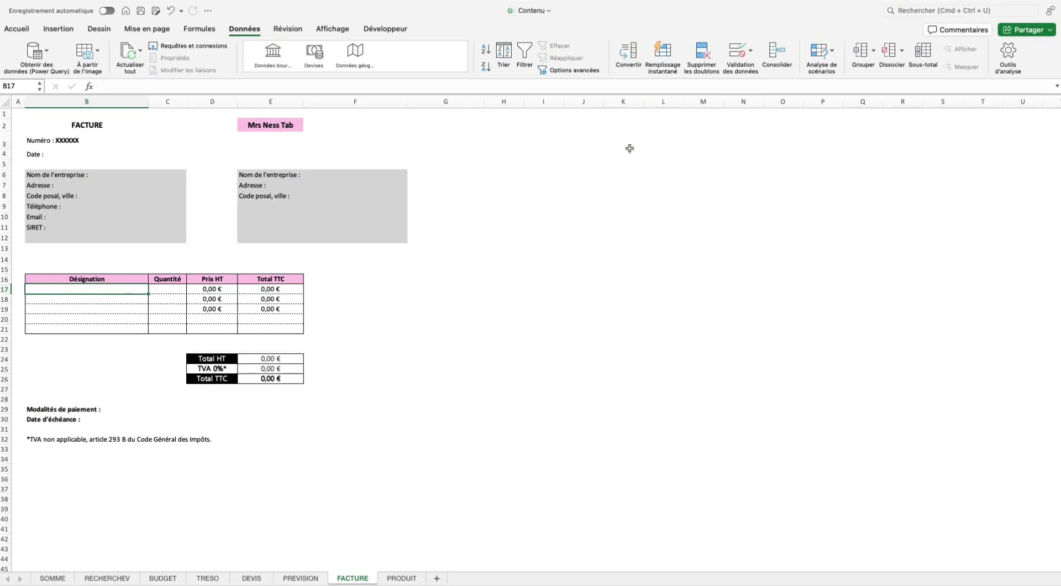
left_click(752, 56)
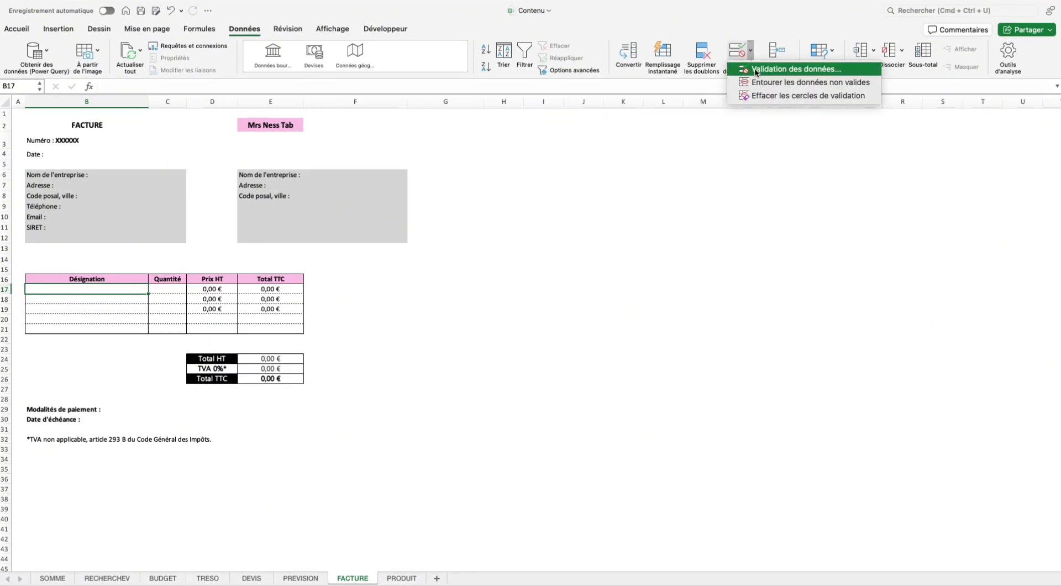
left_click(755, 70)
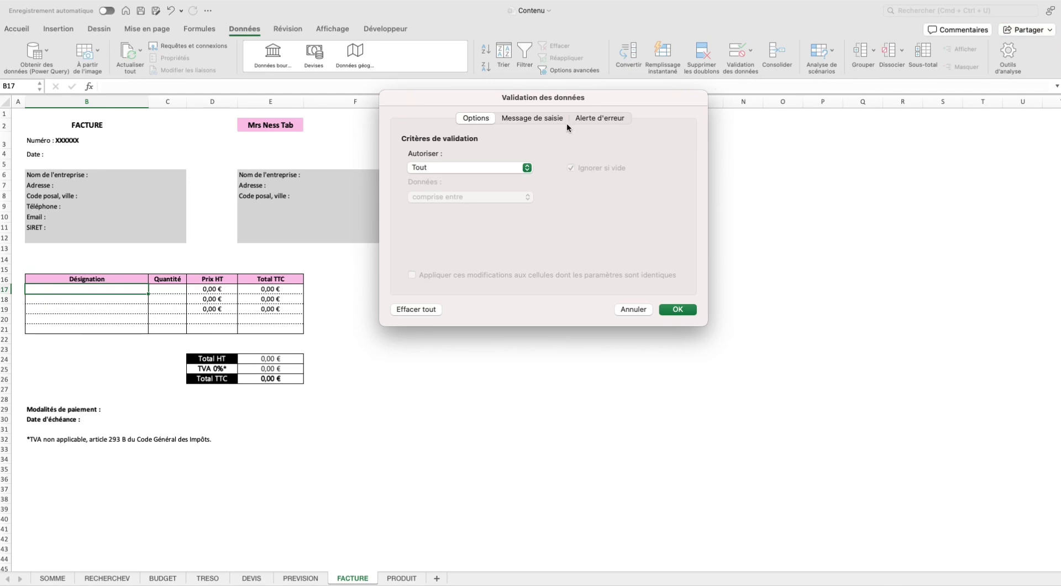
left_click(488, 168)
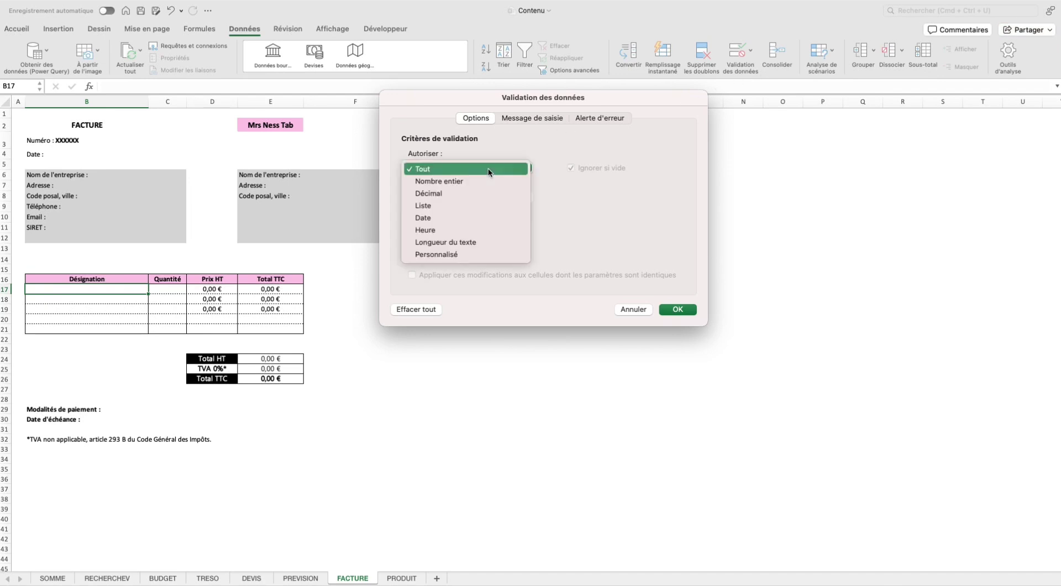
left_click(451, 212)
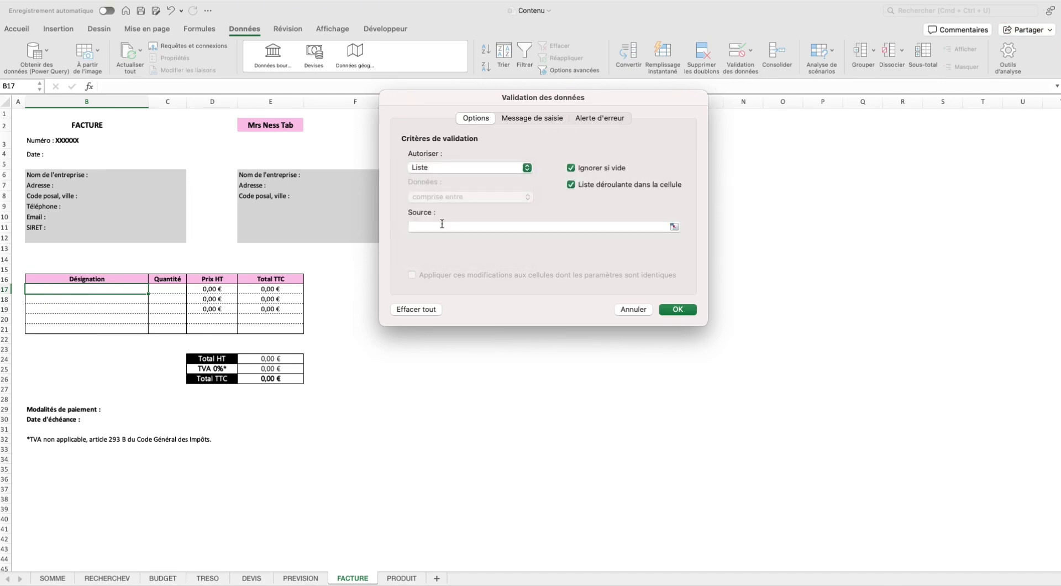
left_click(441, 225)
left_click(357, 372)
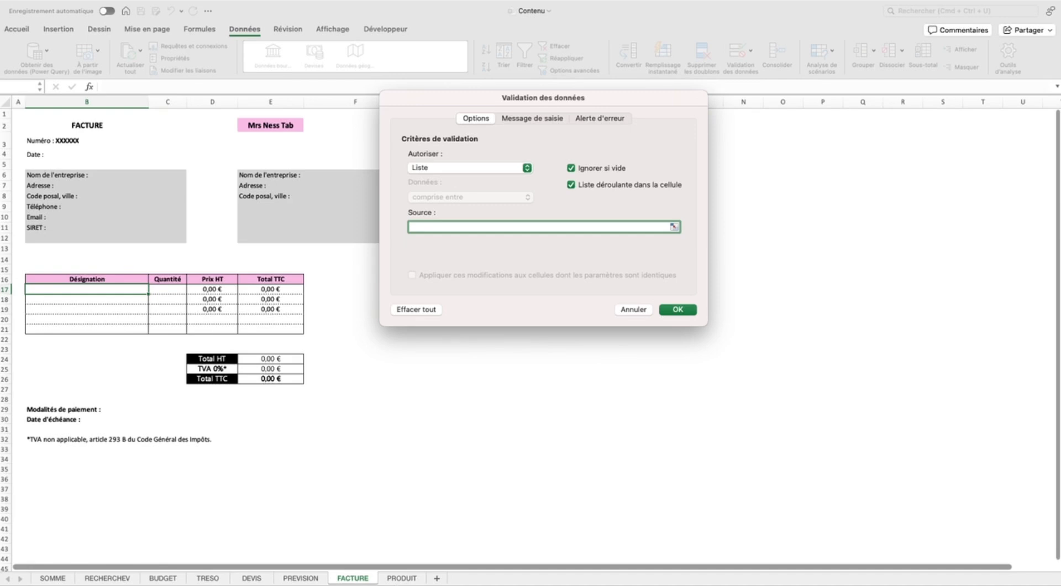
left_click(396, 578)
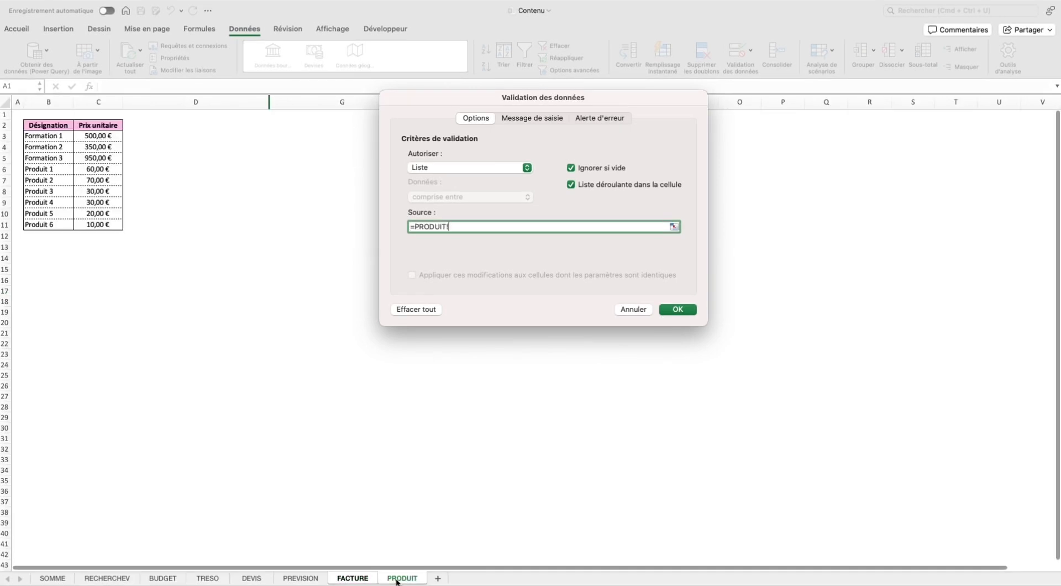
left_click_drag(59, 135, 69, 227)
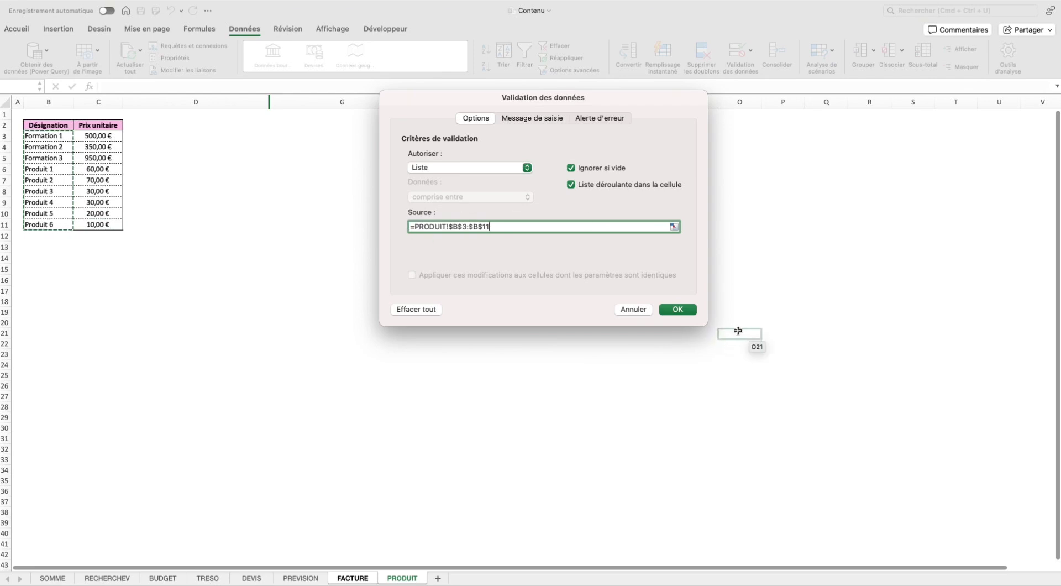
left_click(686, 313)
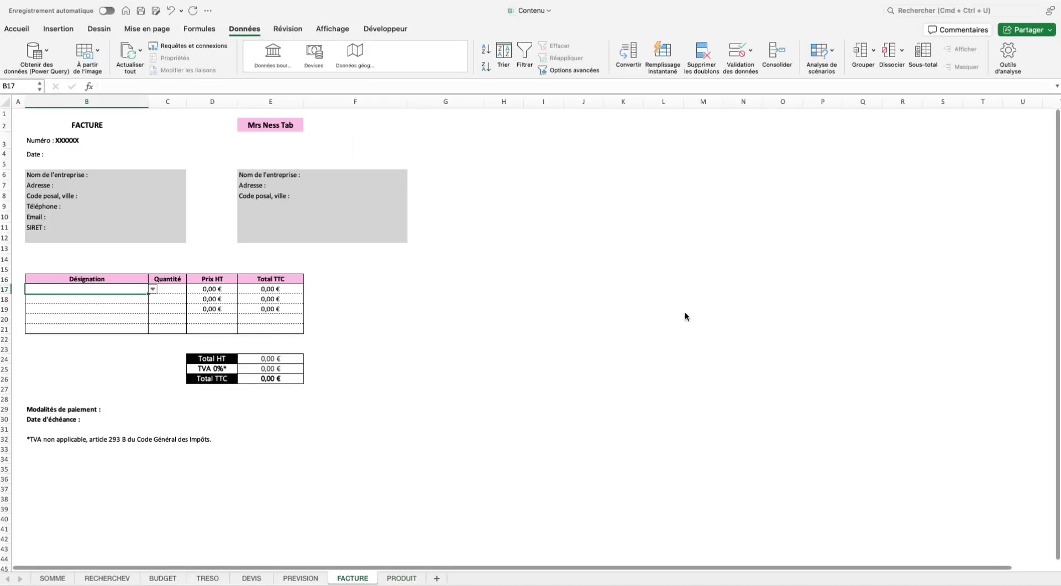
Step: Test the drop-down list in B17 by choosing Formation 1
left_click(152, 288)
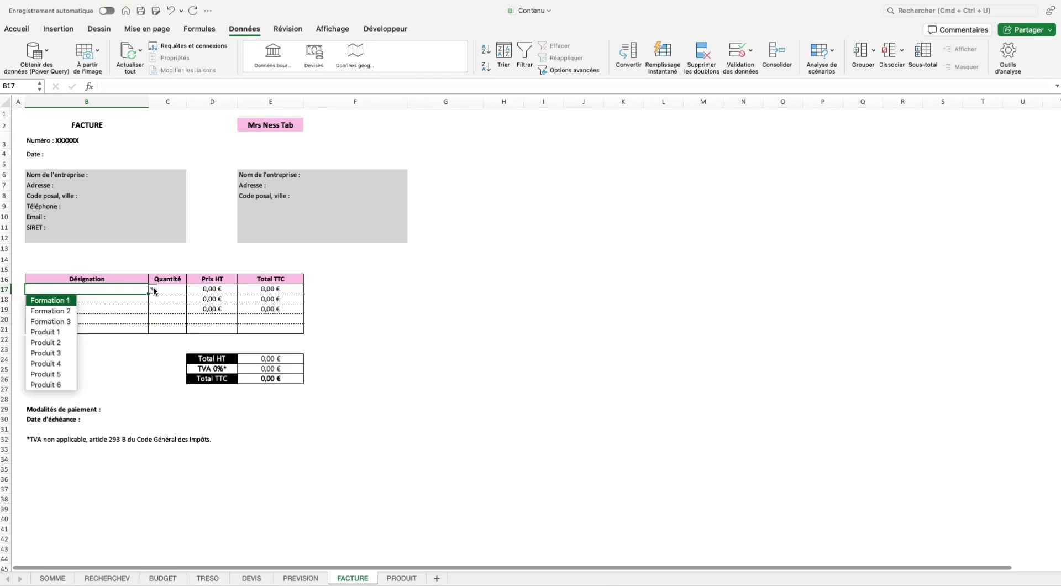
left_click(57, 302)
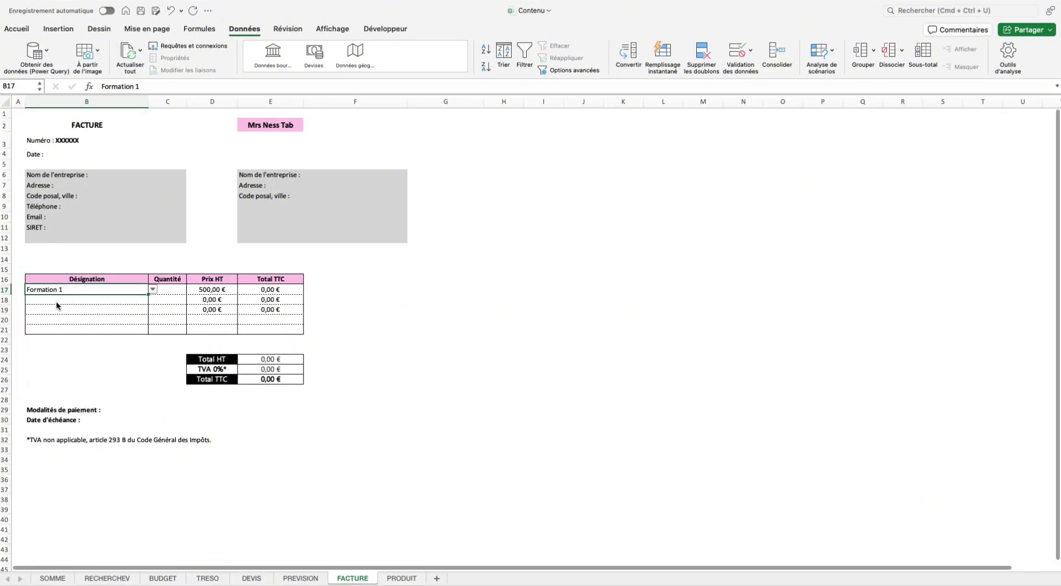
left_click(115, 299)
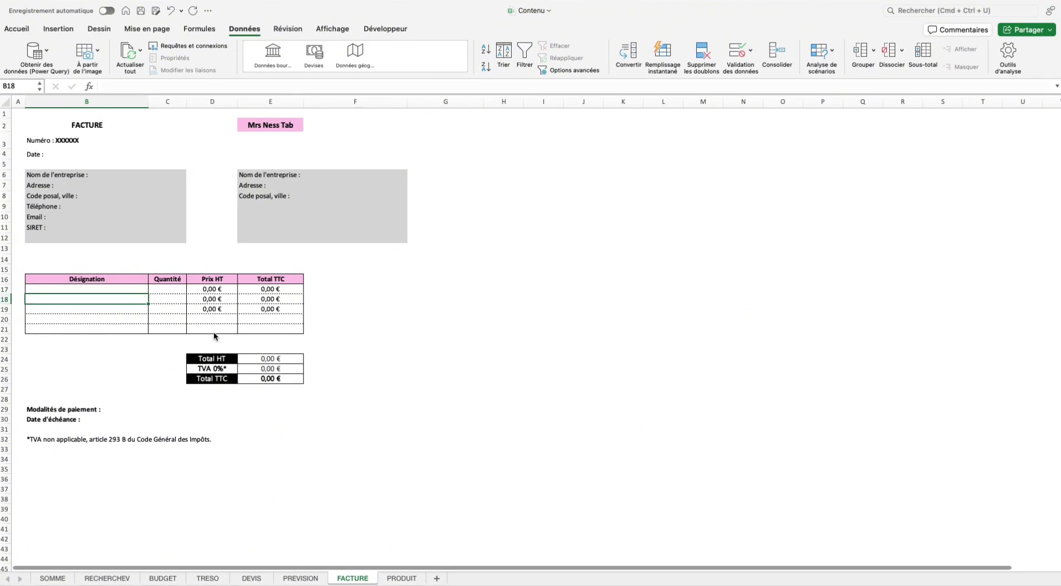
Step: Copy the empty B17 cell with its drop-down list to the cells below it in the Désignation column
key("super+c")
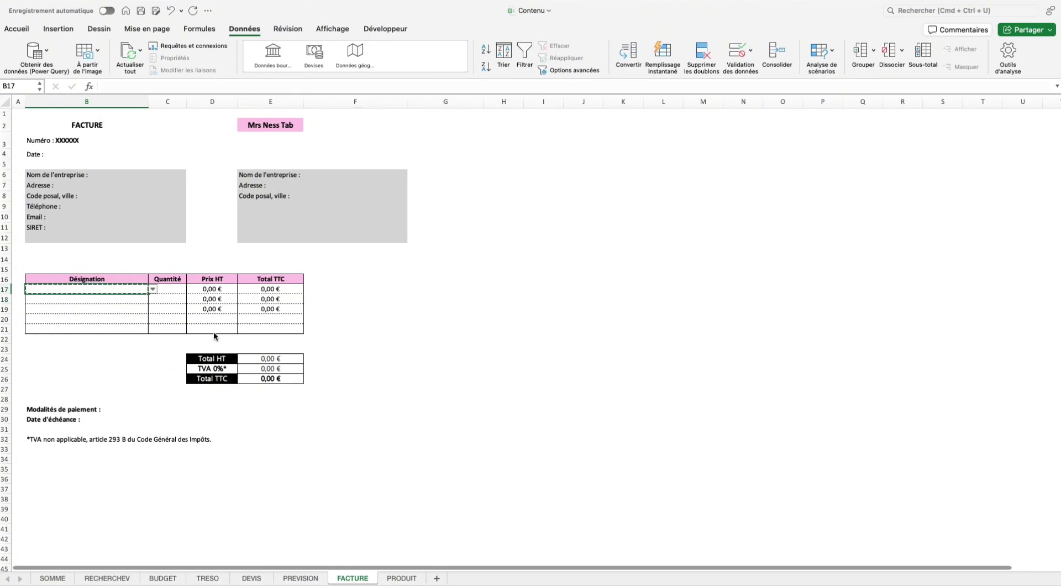
left_click_drag(138, 302, 139, 325)
key("Return")
left_click(143, 290)
left_click(142, 298)
Step: Choose Formation 1 in B17 and Formation 2 in B18 from the drop-down lists
left_click(145, 289)
left_click(153, 289)
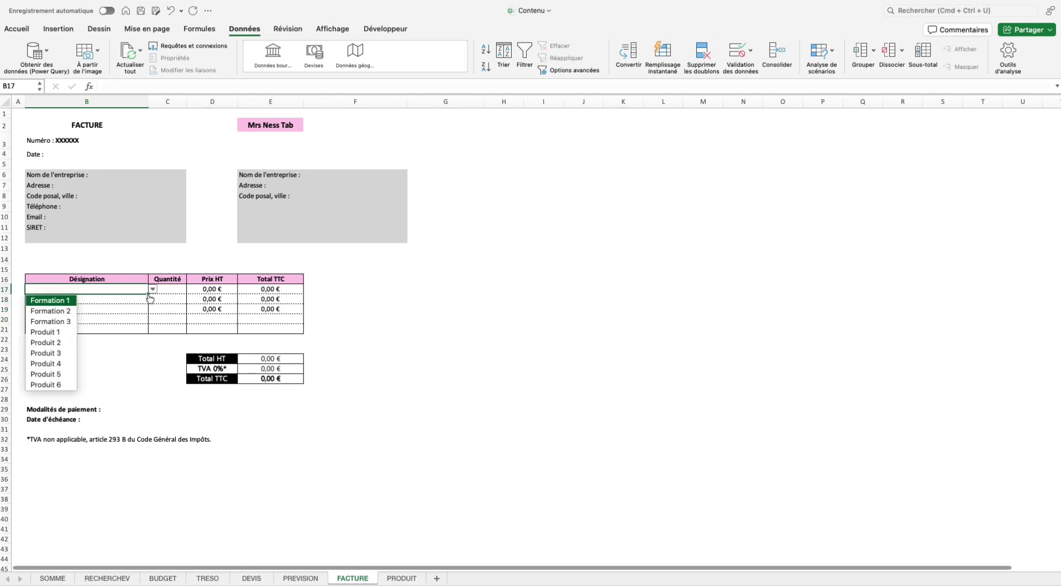
left_click(65, 301)
left_click(131, 303)
left_click(153, 299)
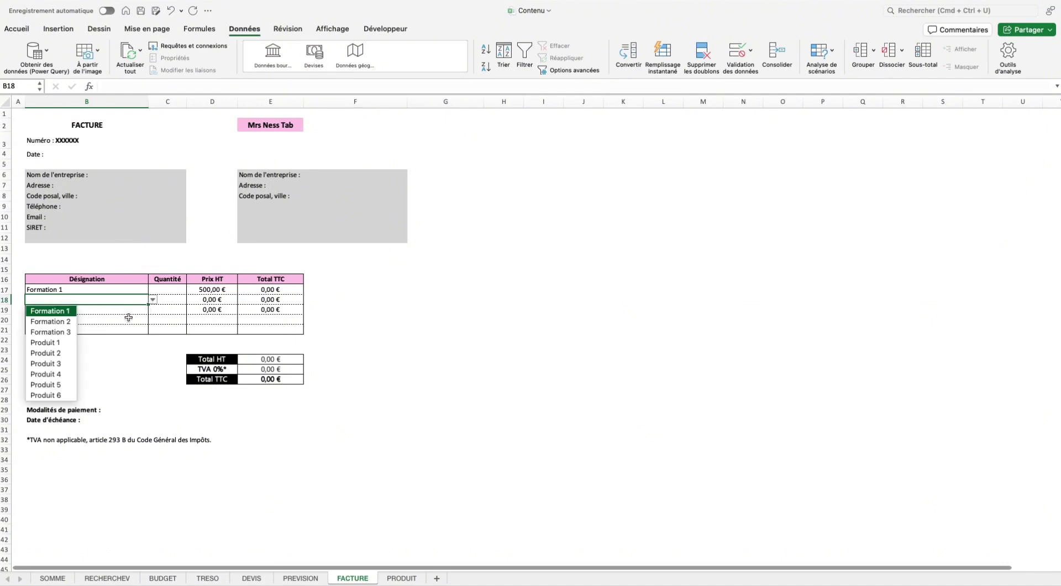
left_click(73, 323)
Step: Choose Produit 1 in B19 and Produit 3 in B20 from the drop-down lists
left_click(78, 310)
left_click(152, 310)
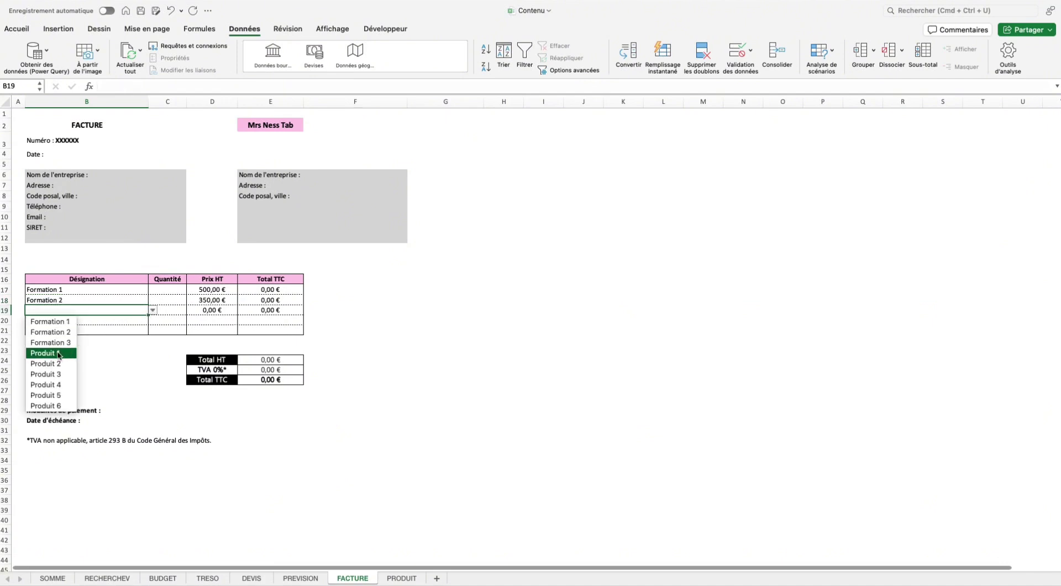
left_click(60, 353)
left_click(70, 319)
left_click(152, 320)
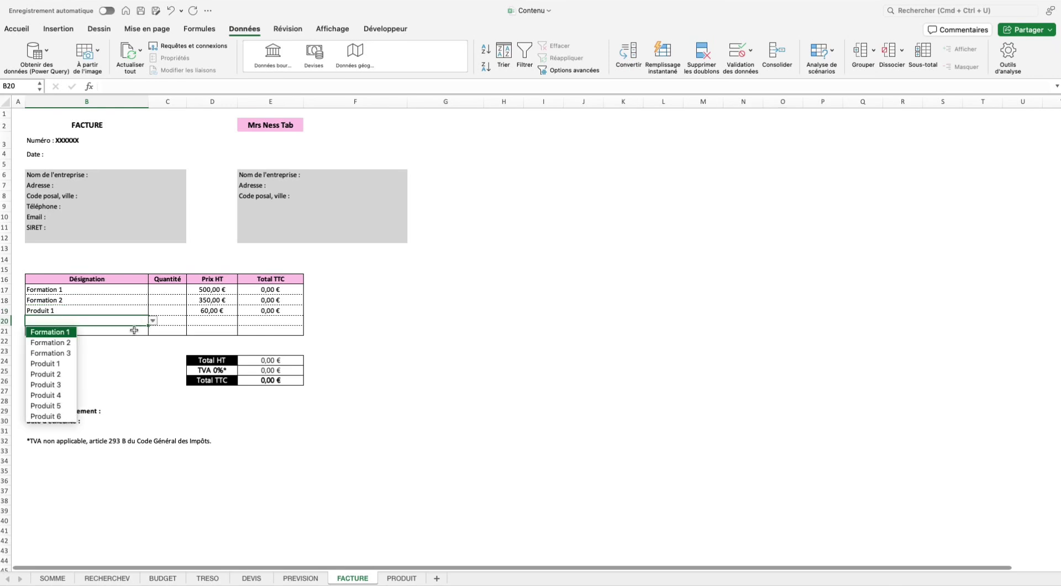
left_click(61, 384)
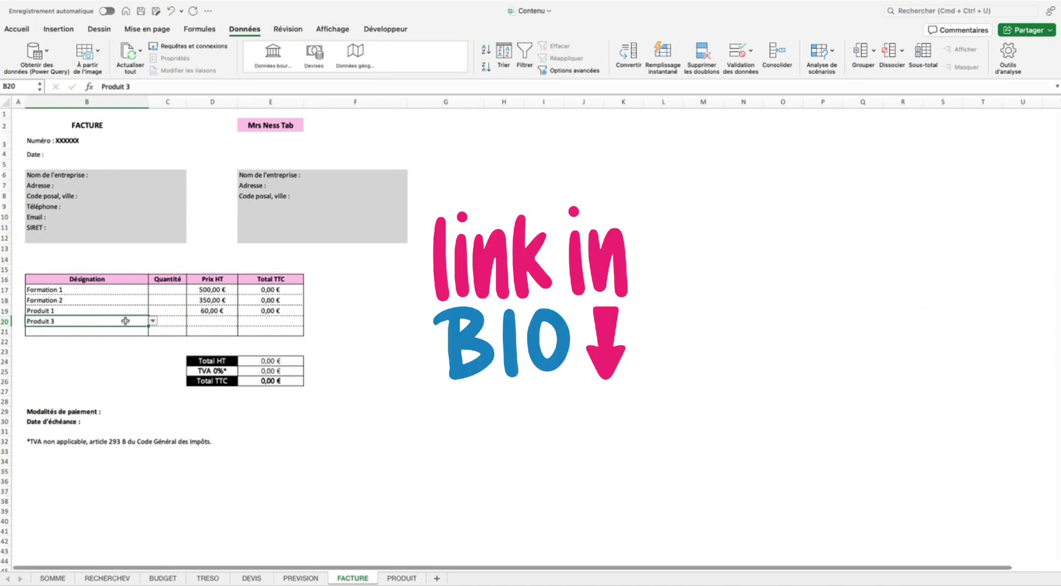
Step: Add a list validation to the Quantité cell C17 with the source values 1;2;3;4;5;6;7;8;9;10;11
left_click(217, 291)
left_click(163, 289)
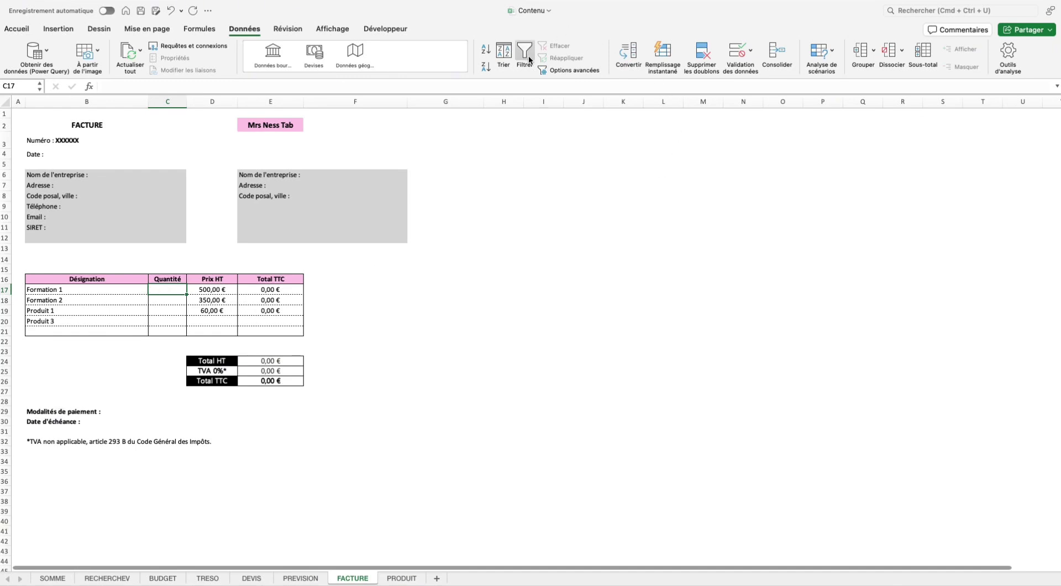
left_click(739, 55)
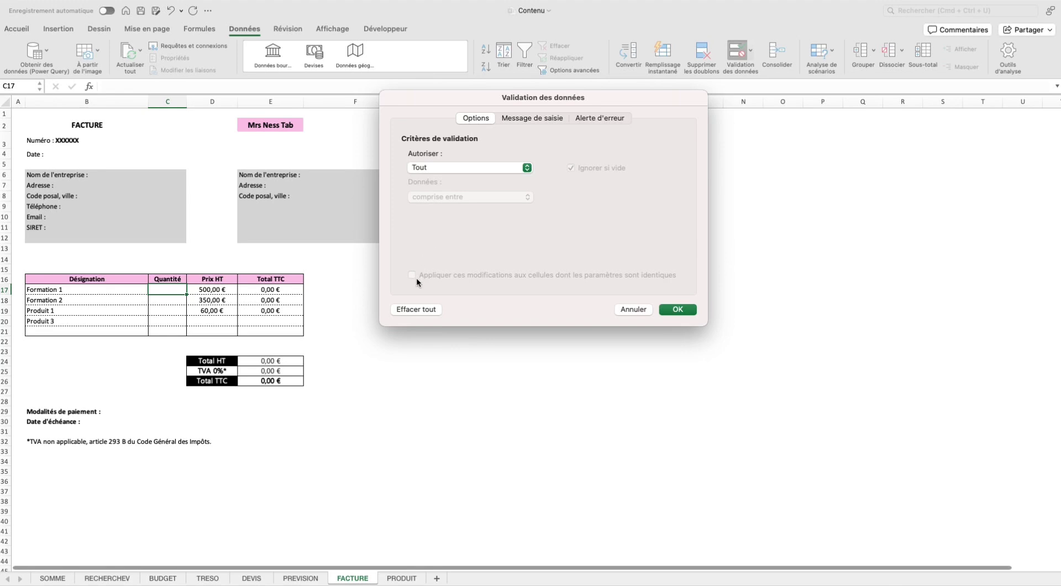
left_click(463, 168)
left_click(446, 207)
left_click(426, 227)
type("1,2,")
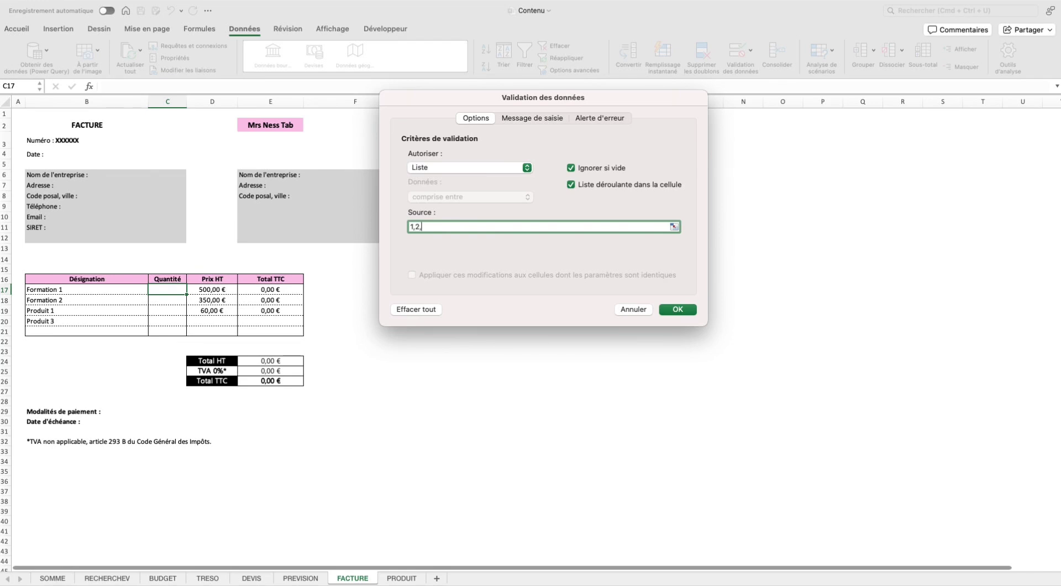
key("BackSpace")
key("BackSpace")
key("BackSpace")
type(".2.3;4;5;6;7;8;9;10;11")
left_click(689, 310)
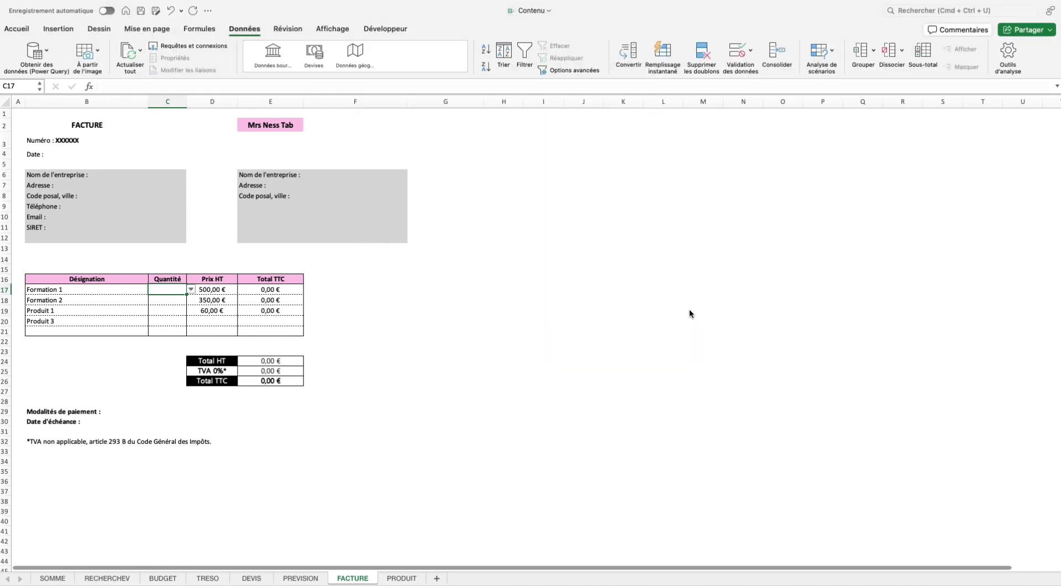
Step: Check the quantity list in C17 and copy its drop-down to C18:C20
left_click(191, 290)
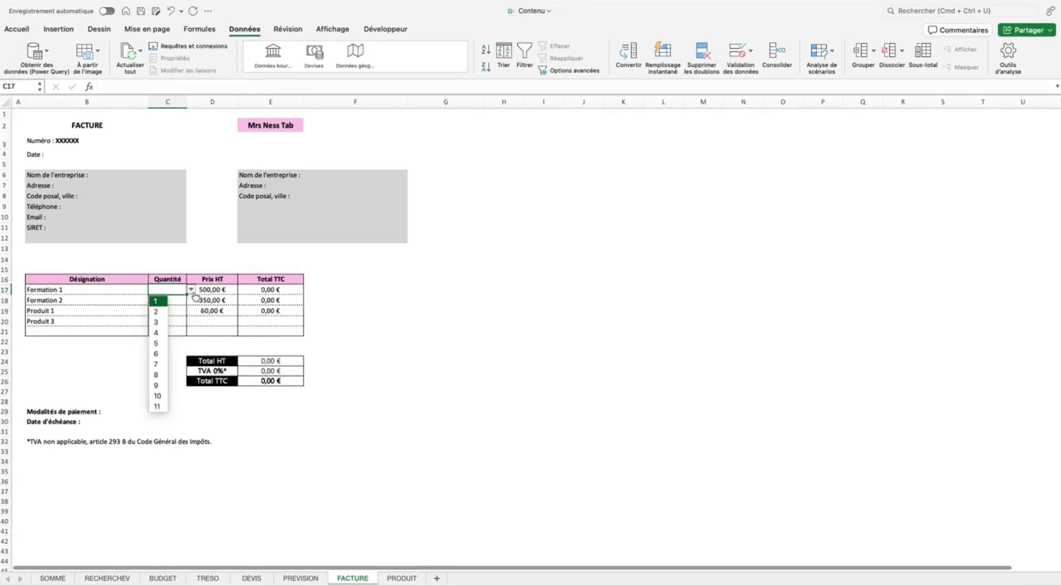
key("Escape")
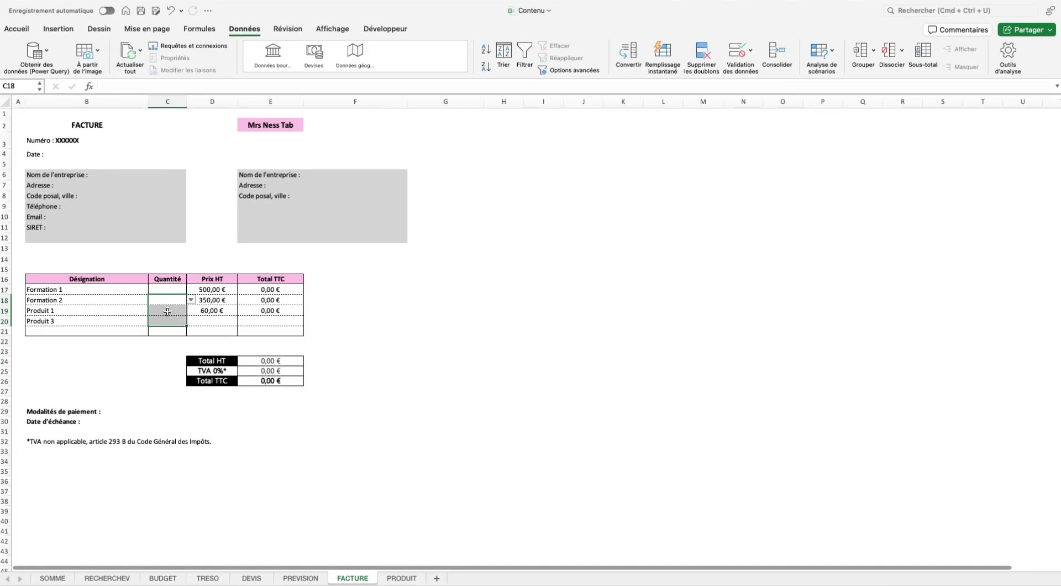
left_click(445, 309)
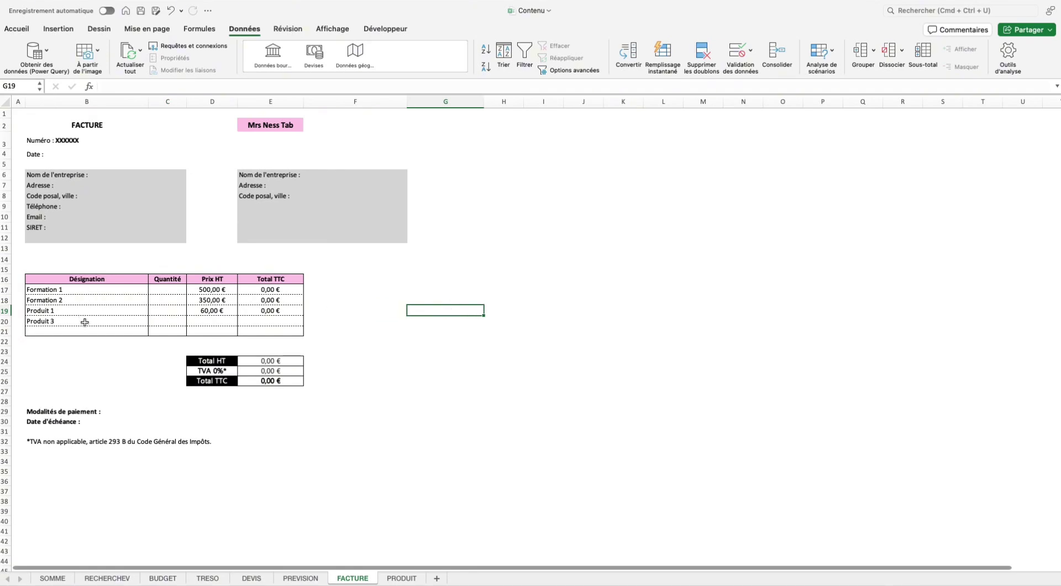
Step: Fill the Prix HT lookup formula from D19 down to D20
left_click(215, 308)
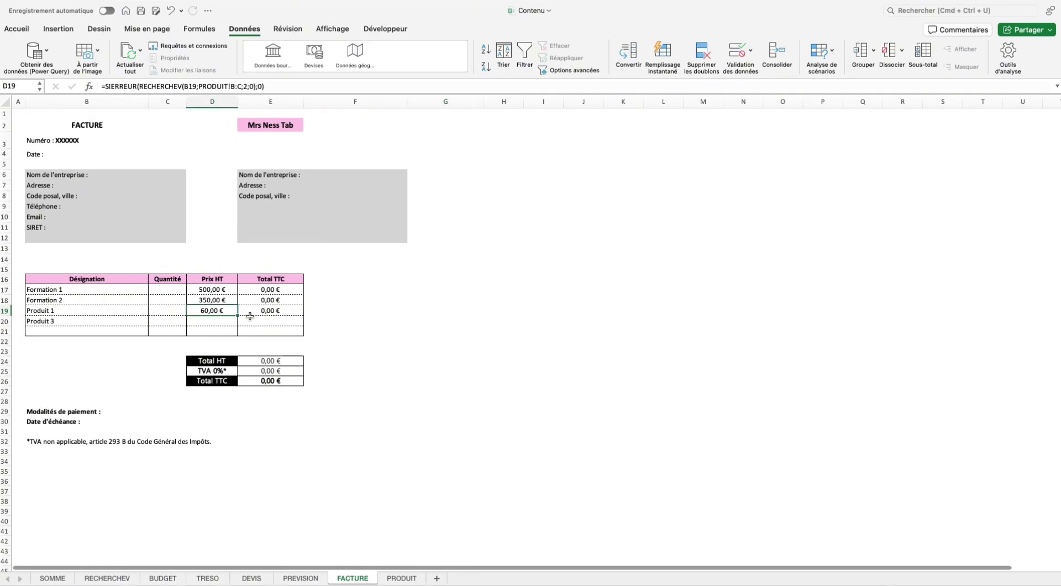
left_click_drag(238, 321, 238, 325)
left_click(500, 320)
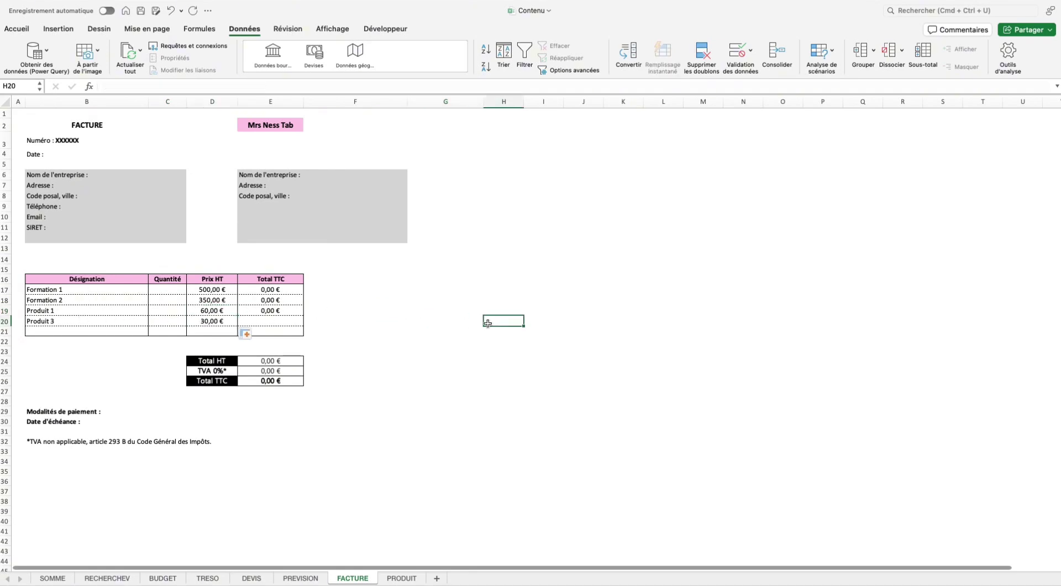
Step: Fill the Total TTC formula down the column to E20
left_click(270, 309)
left_click(265, 288)
left_click_drag(306, 295, 297, 322)
left_click(281, 289)
left_click(306, 296)
left_click(297, 289)
left_click(428, 313)
left_click(619, 308)
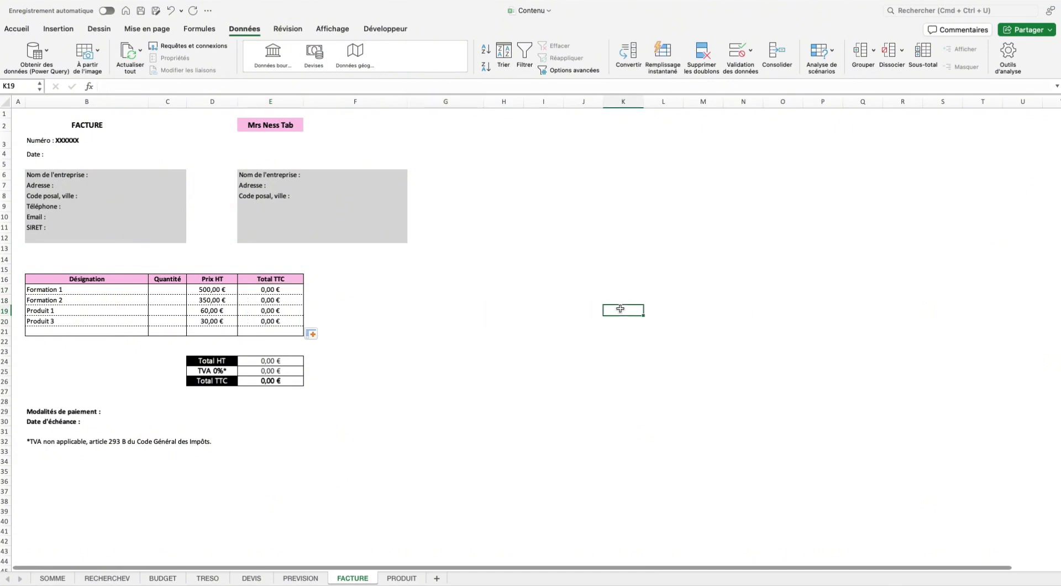
Step: Set the quantity to 5 for Formation 1 and 6 for Formation 2 from their drop-down lists
left_click(175, 291)
left_click(191, 290)
left_click(164, 341)
left_click(174, 302)
left_click(191, 300)
left_click(157, 365)
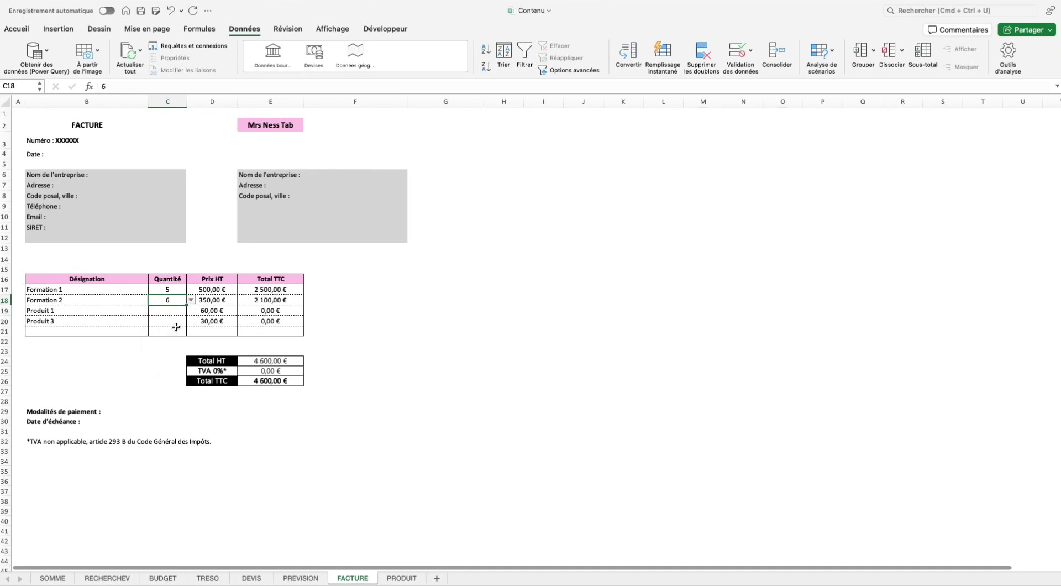
Step: Set the quantity to 6 for Produit 1 and 9 for Produit 3 from their drop-down lists
left_click(175, 313)
left_click(190, 311)
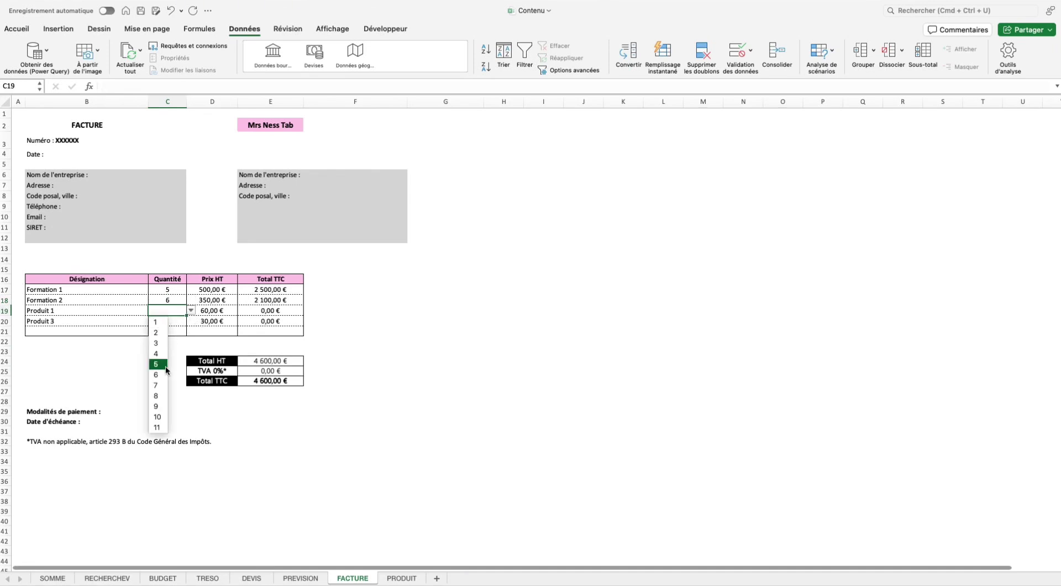
left_click(157, 374)
left_click(178, 321)
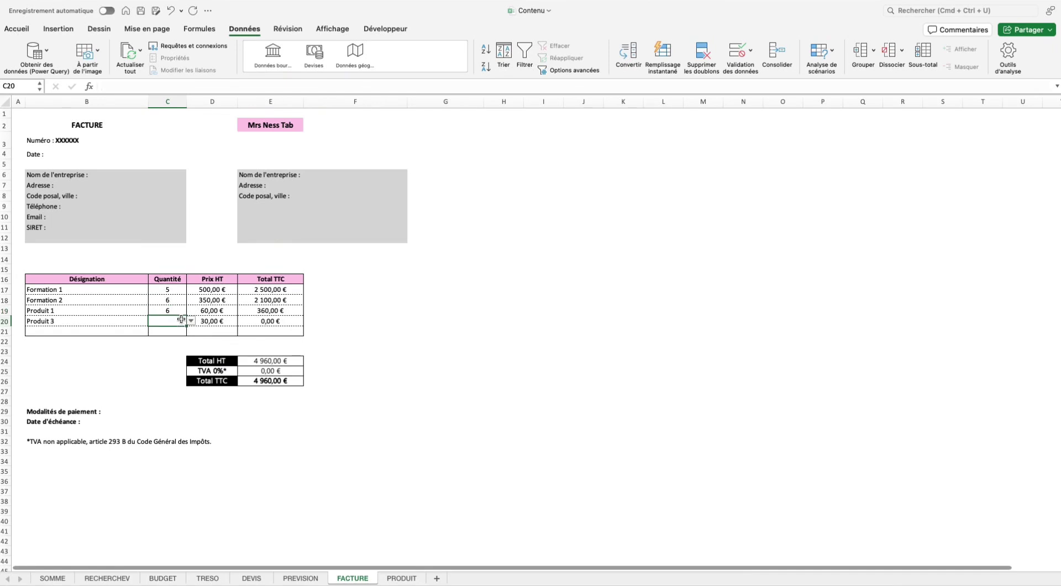
left_click(191, 321)
left_click(159, 416)
left_click(386, 400)
Step: Examine the Prix HT cells and the options in the B17 and C17 drop-down lists without choosing another value
left_click_drag(207, 289, 227, 315)
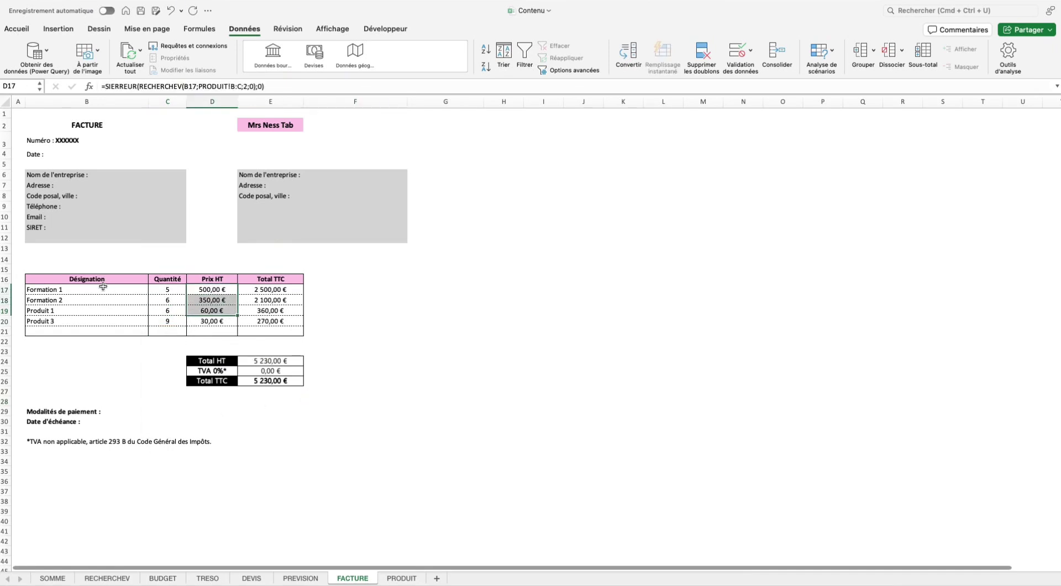
left_click(121, 288)
left_click(152, 290)
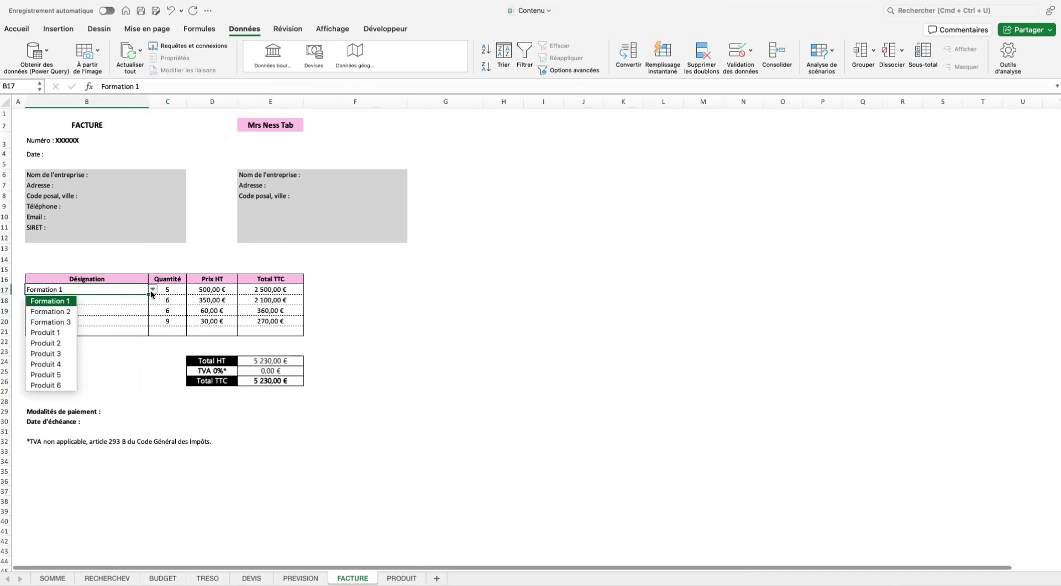
left_click(124, 361)
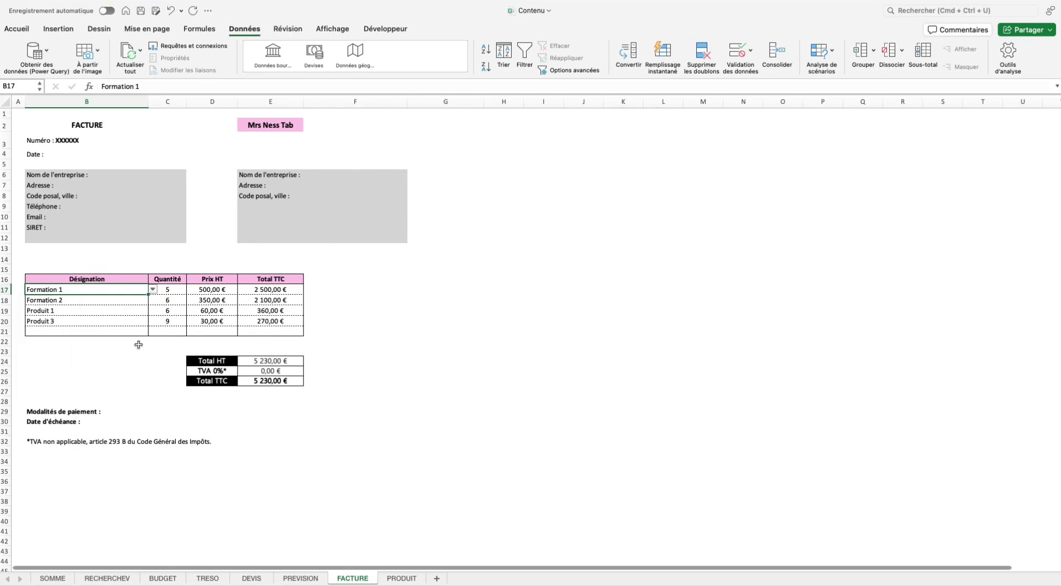
left_click(168, 289)
left_click(191, 289)
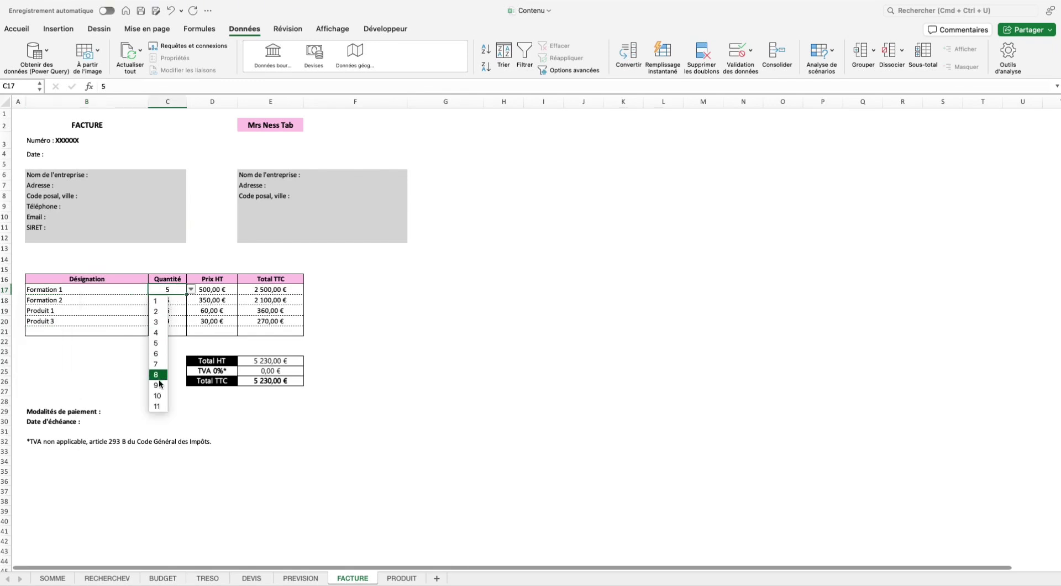
left_click(219, 412)
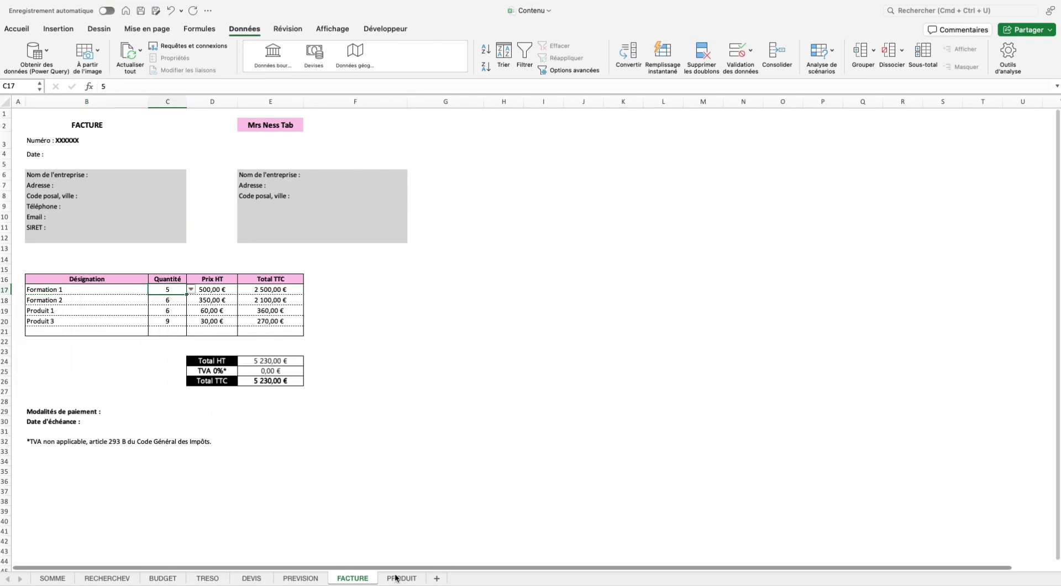